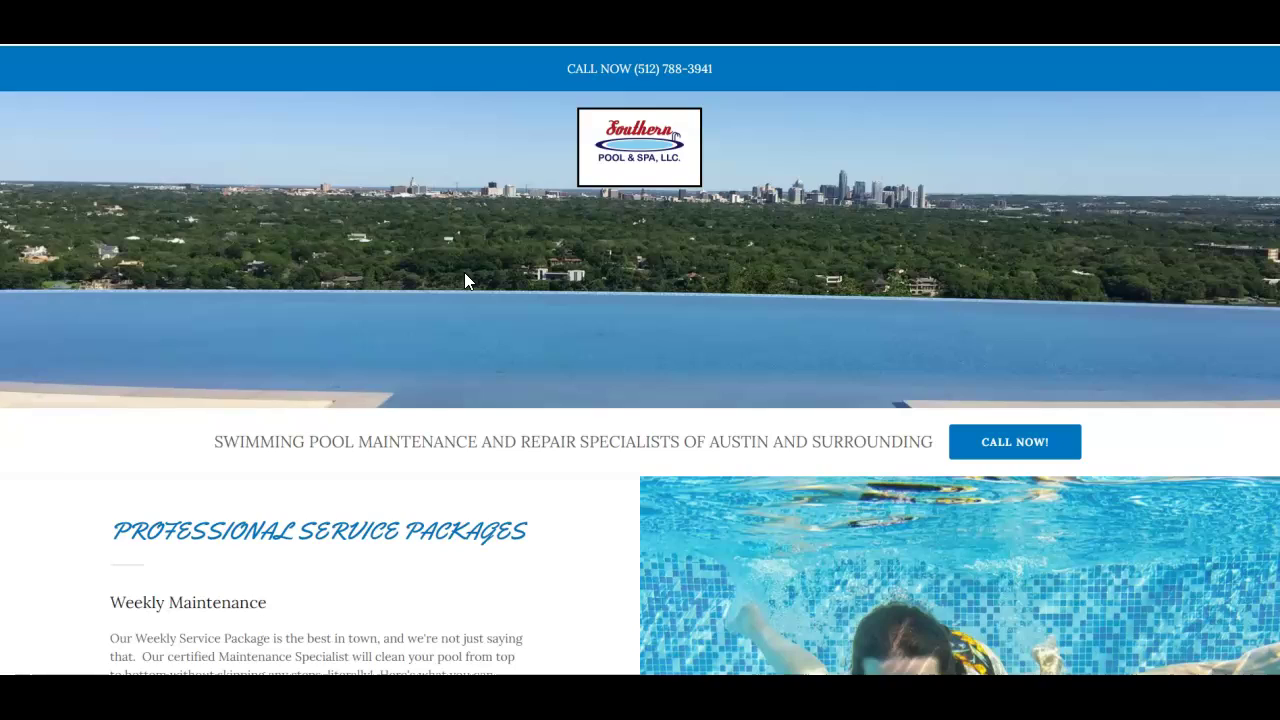
scroll(465, 280, "down", 3)
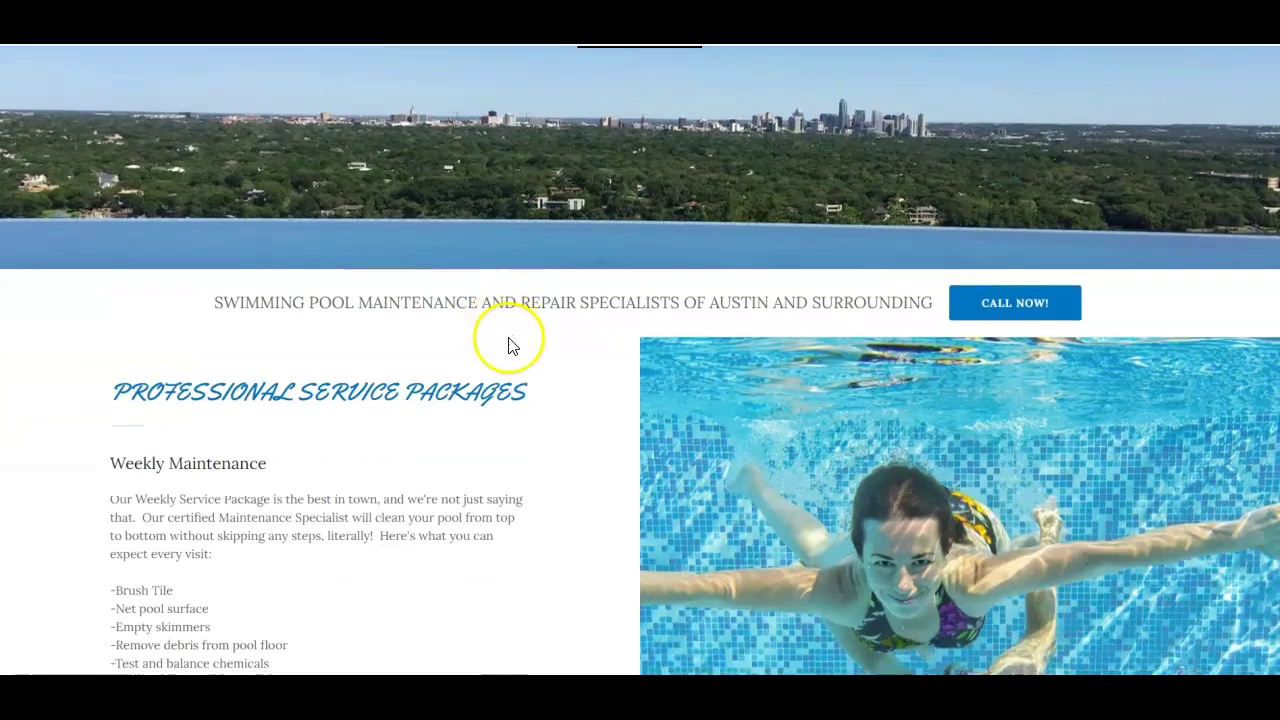
scroll(510, 348, "down", 10)
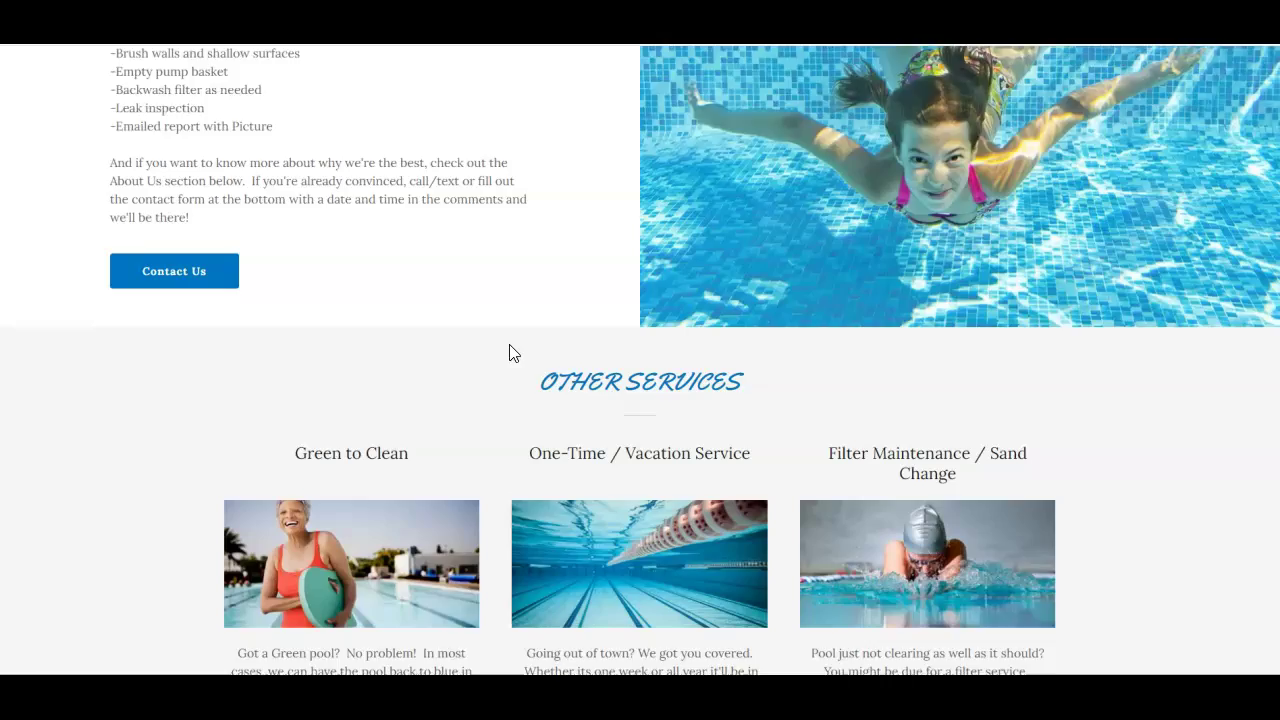
scroll(505, 352, "down", 8)
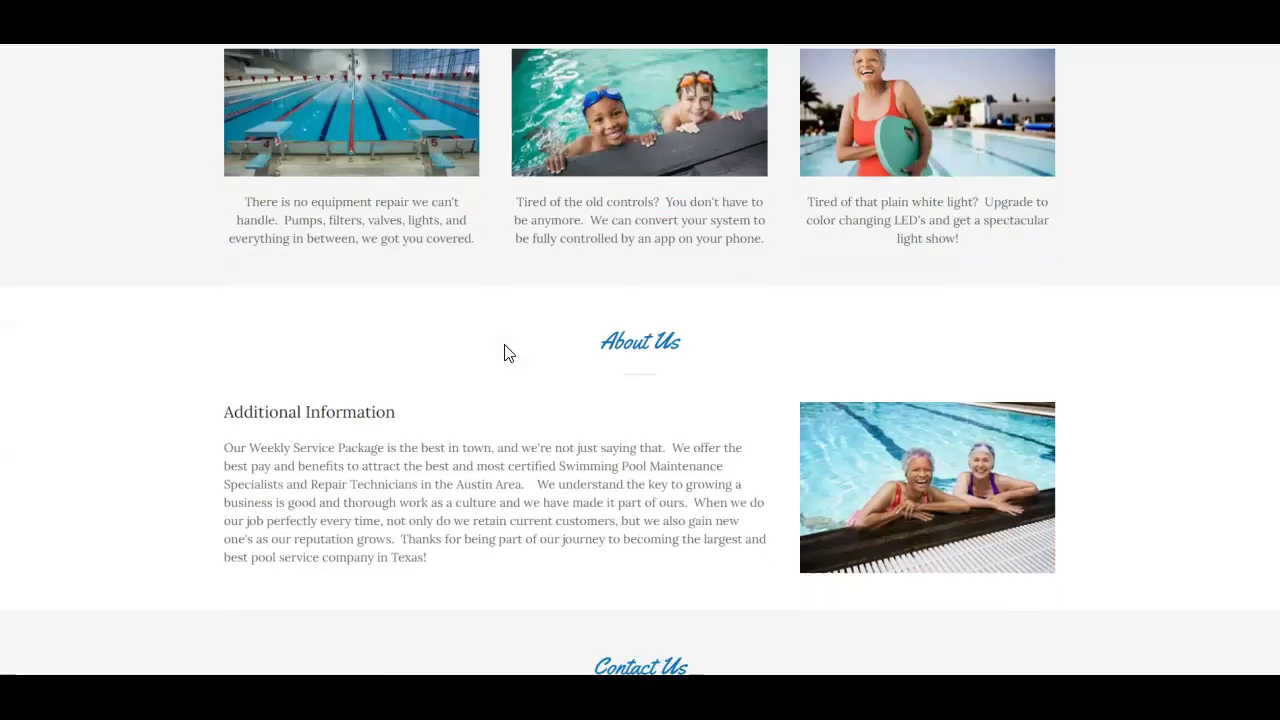
scroll(507, 352, "down", 8)
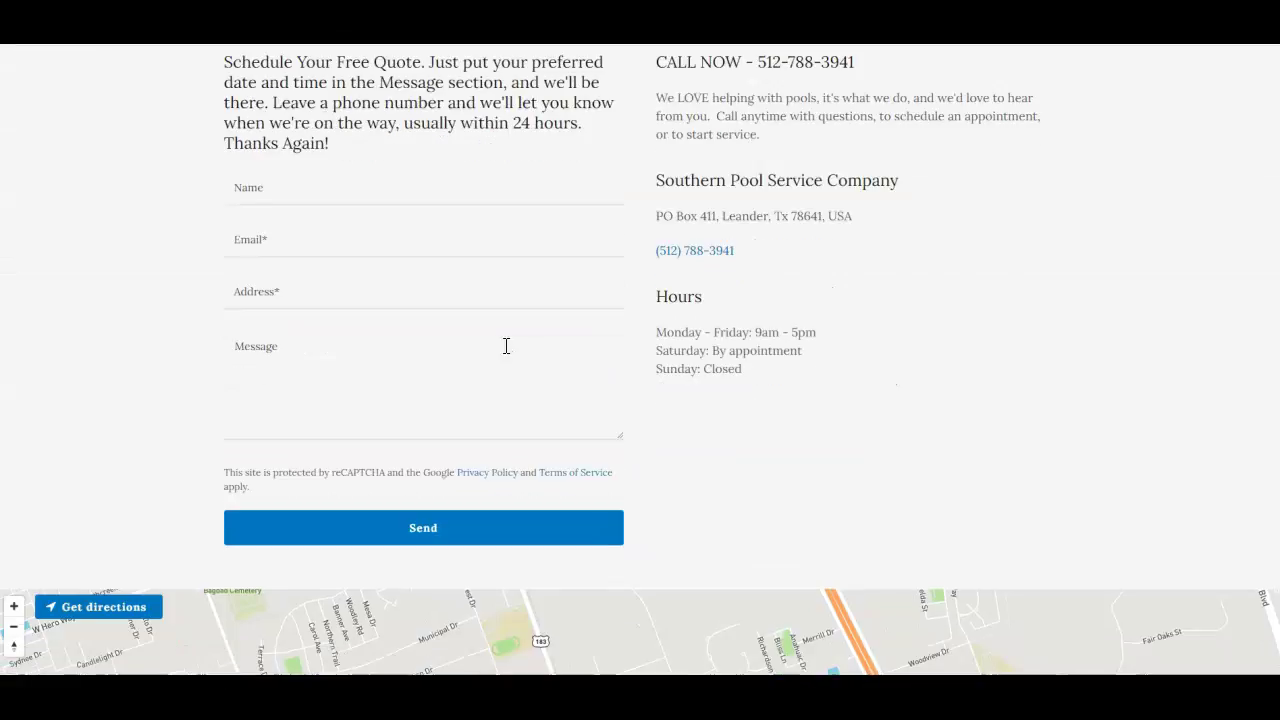
scroll(516, 378, "down", 3)
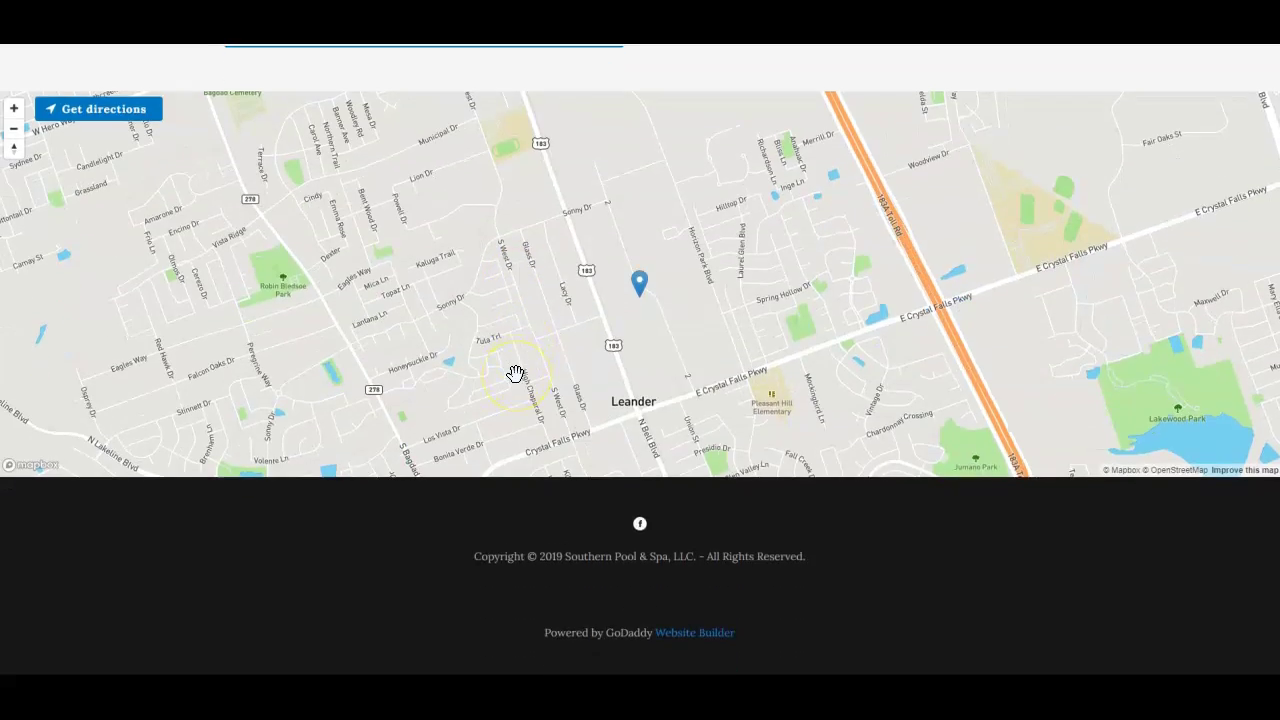
scroll(515, 373, "up", 18)
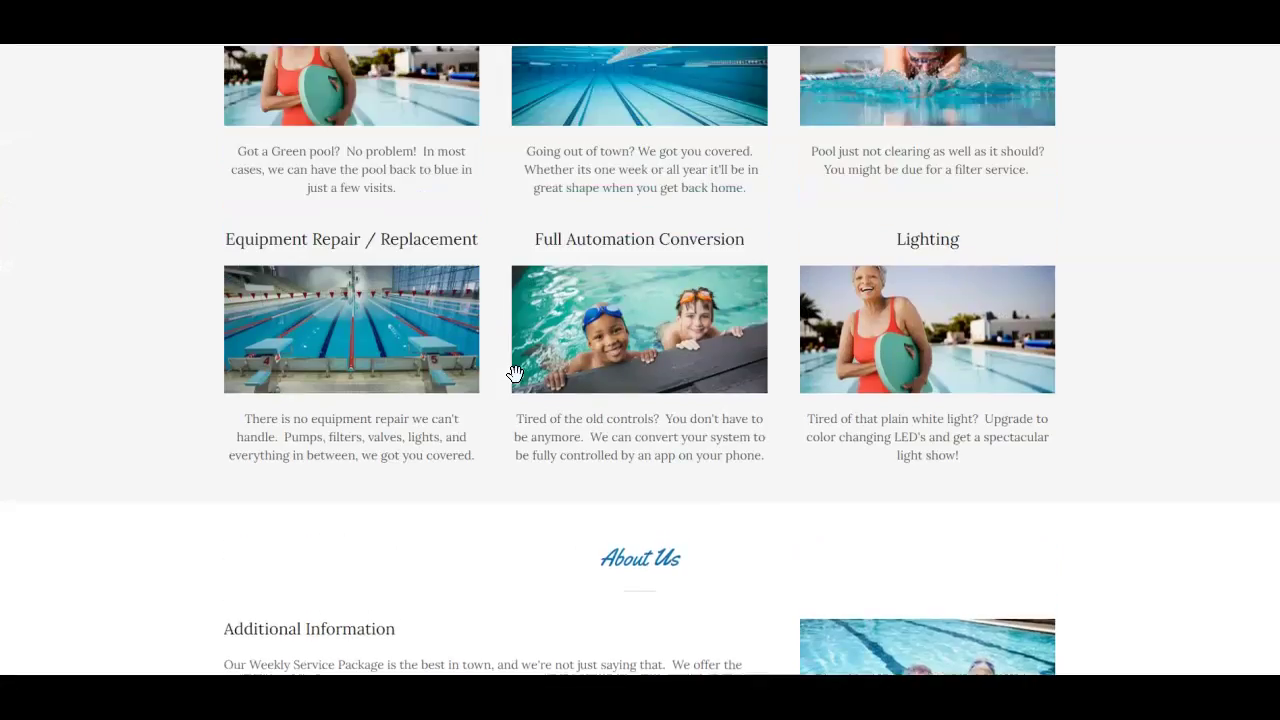
scroll(515, 373, "up", 10)
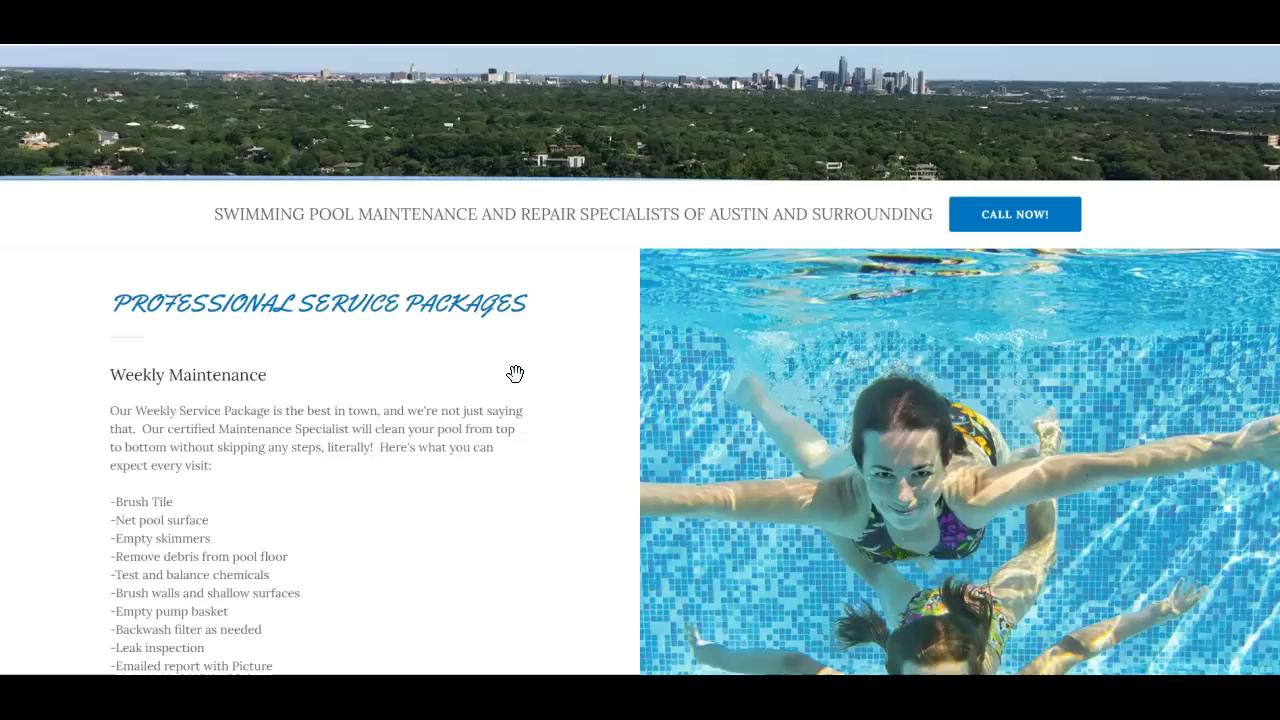
scroll(515, 373, "up", 2)
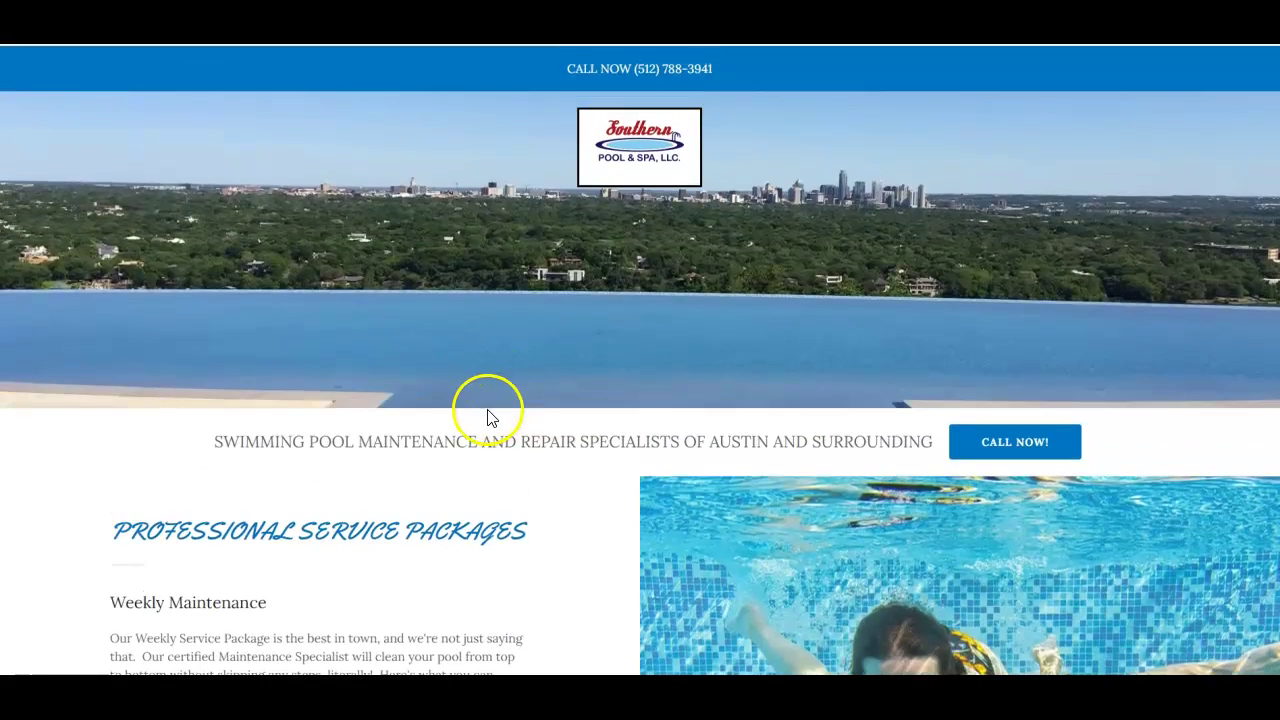
scroll(323, 466, "down", 3)
scroll(357, 461, "down", 7)
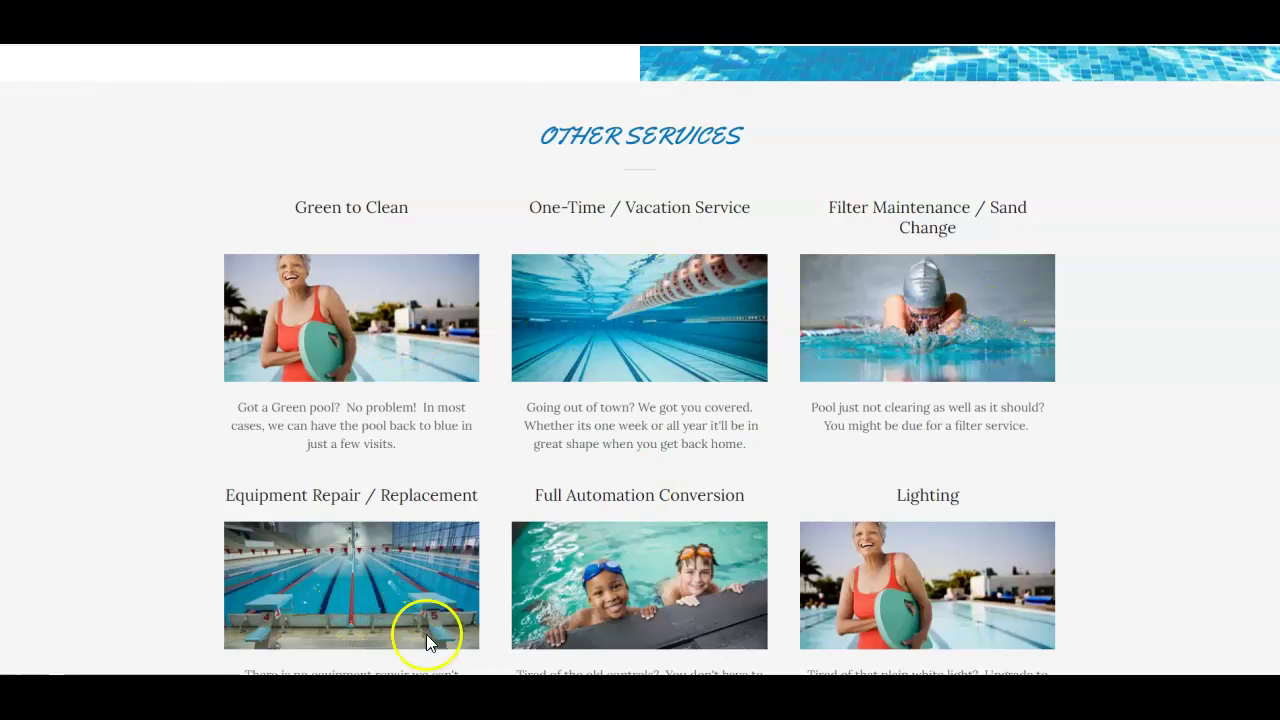
scroll(486, 420, "up", 10)
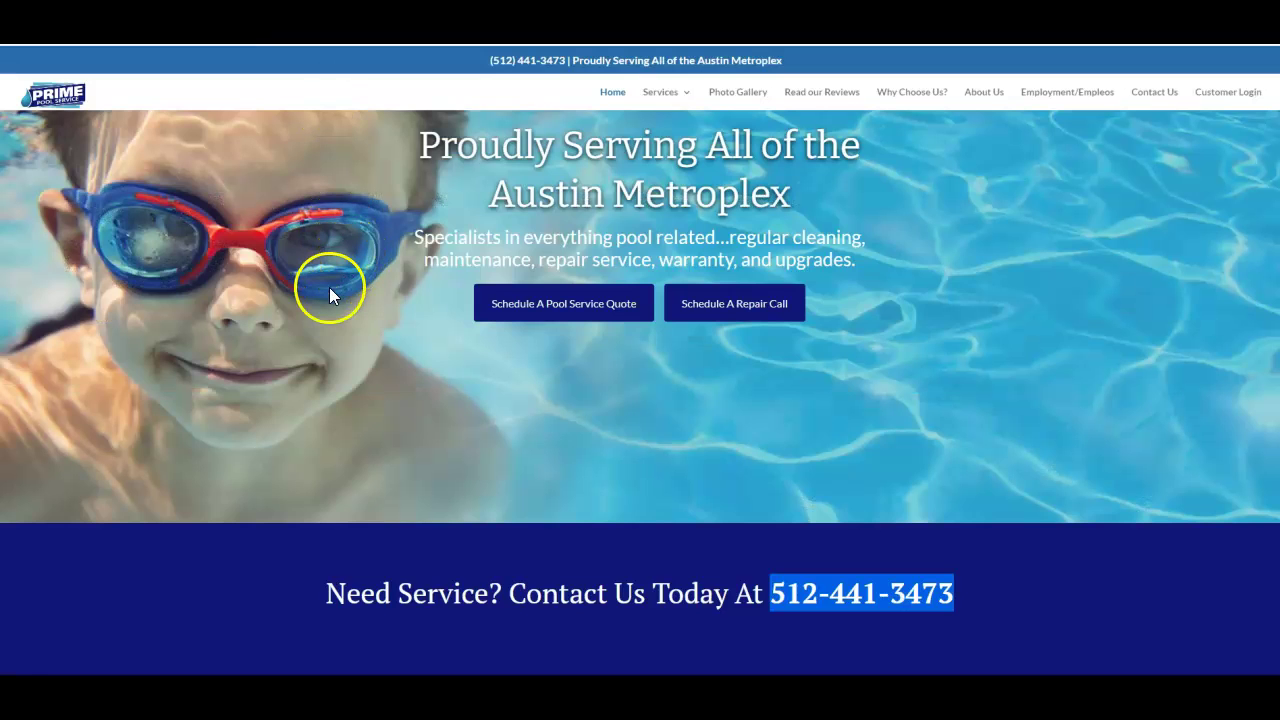
Scroll through Prime Pool Service's 'Reliable Austin, TX Pool Maintenance' home page and back to the top.
scroll(318, 303, "down", 4)
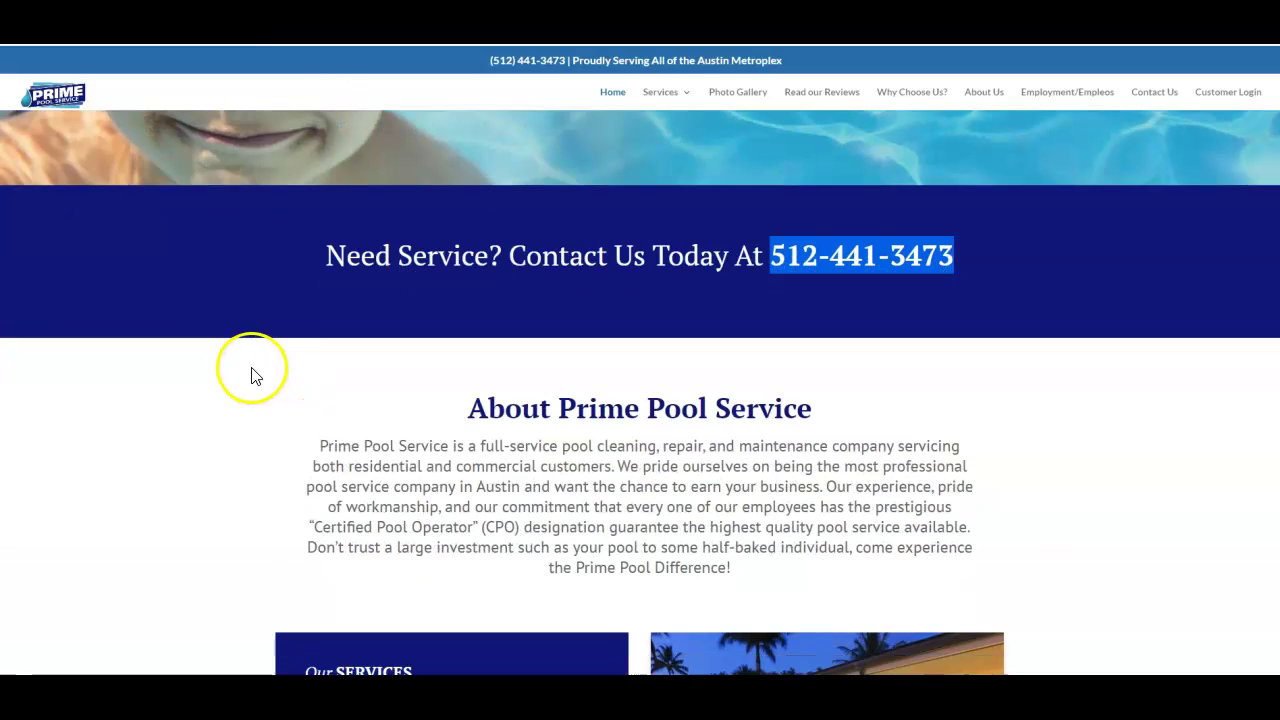
scroll(251, 376, "down", 10)
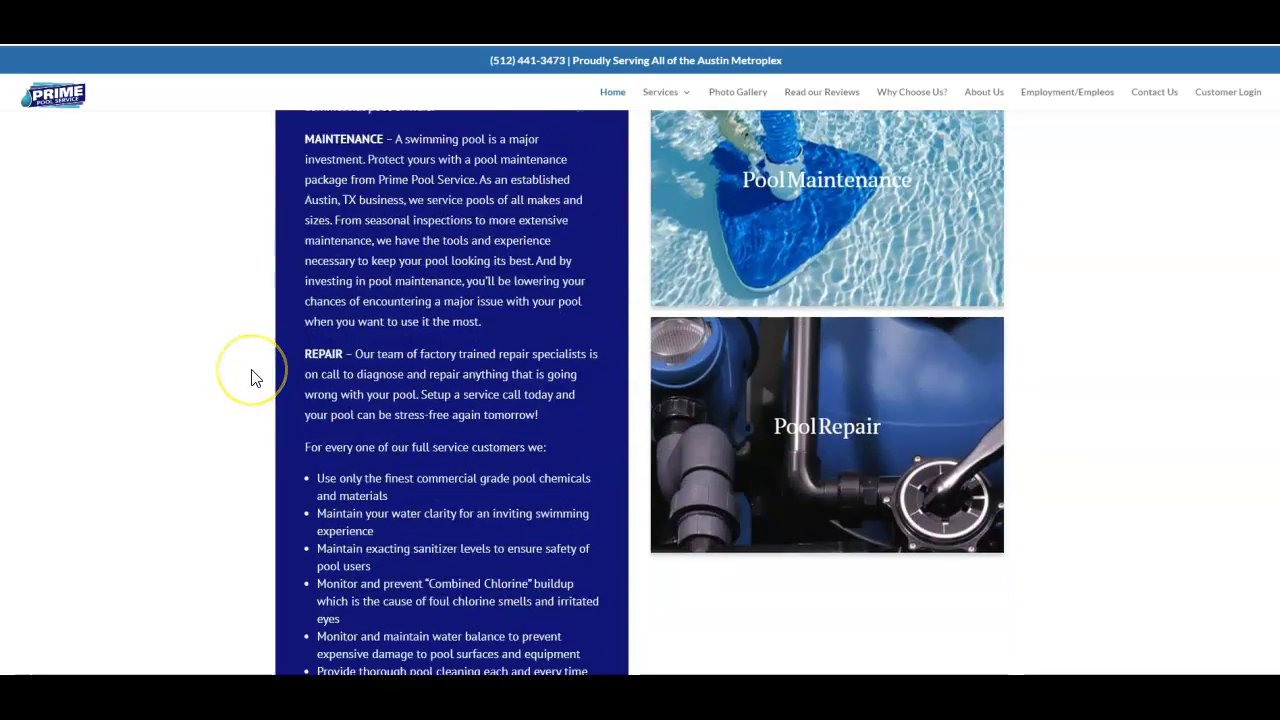
scroll(251, 376, "down", 10)
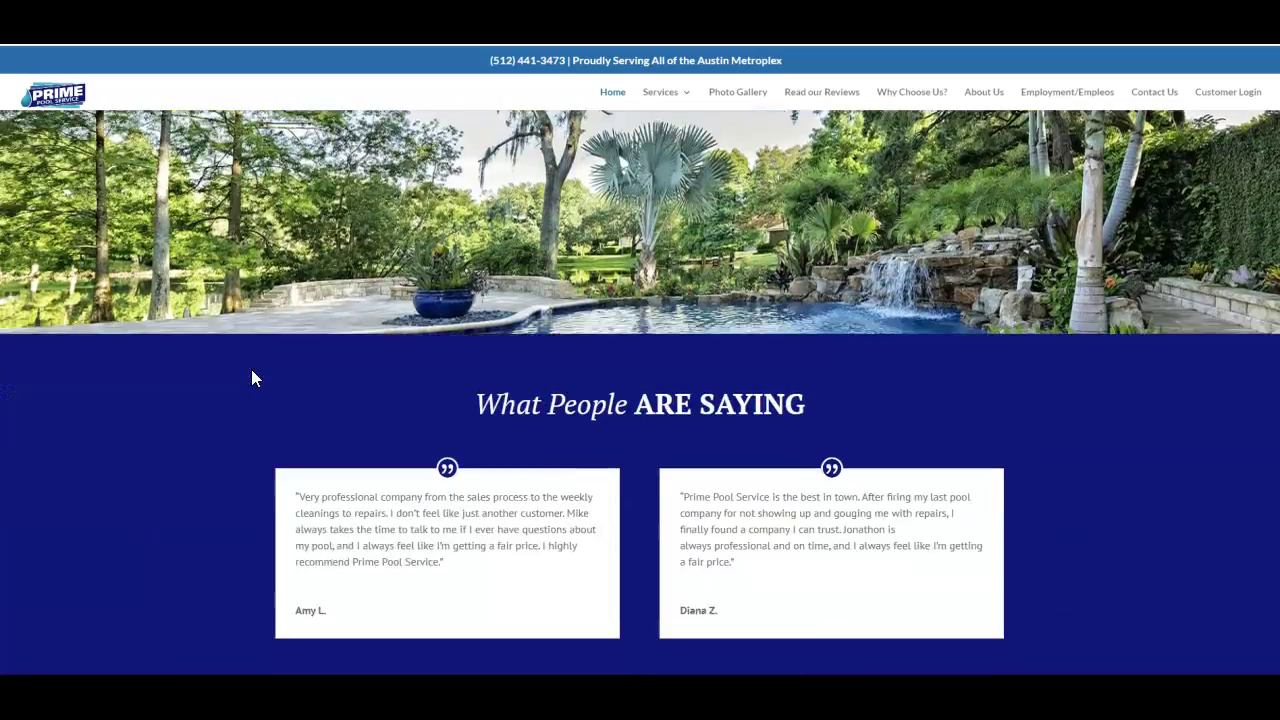
scroll(251, 370, "down", 8)
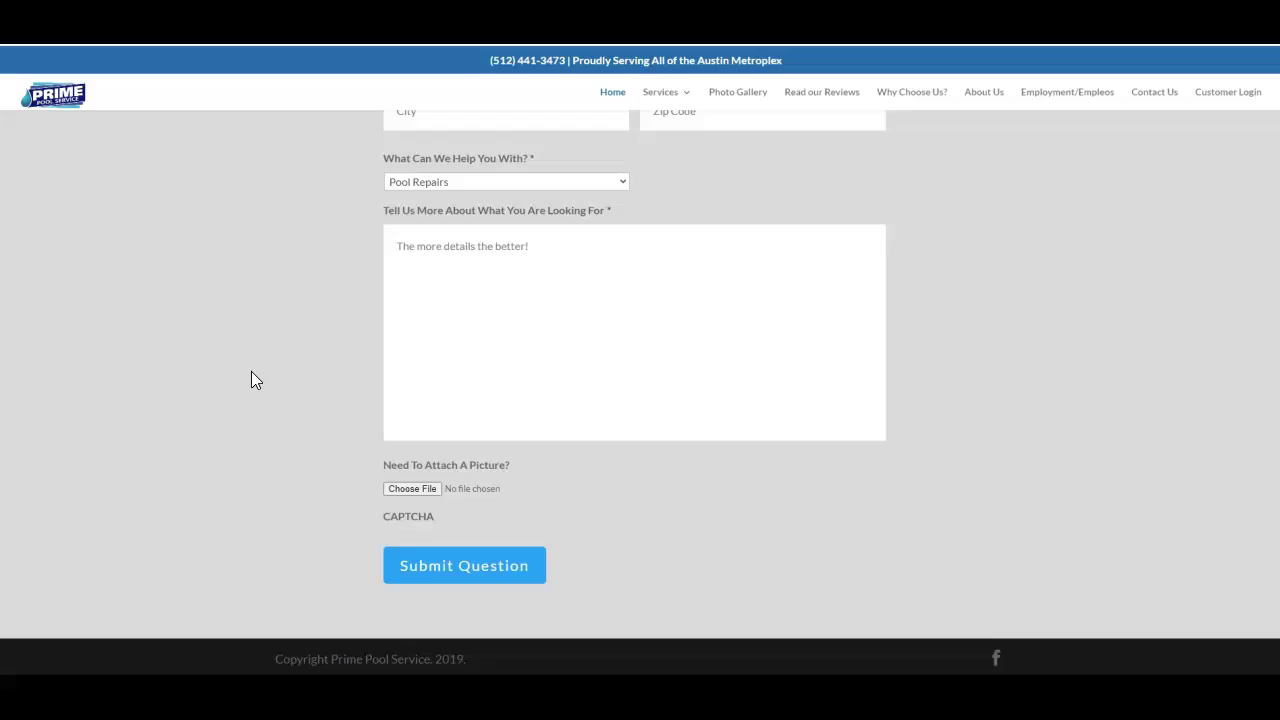
scroll(251, 371, "up", 5)
scroll(251, 375, "up", 10)
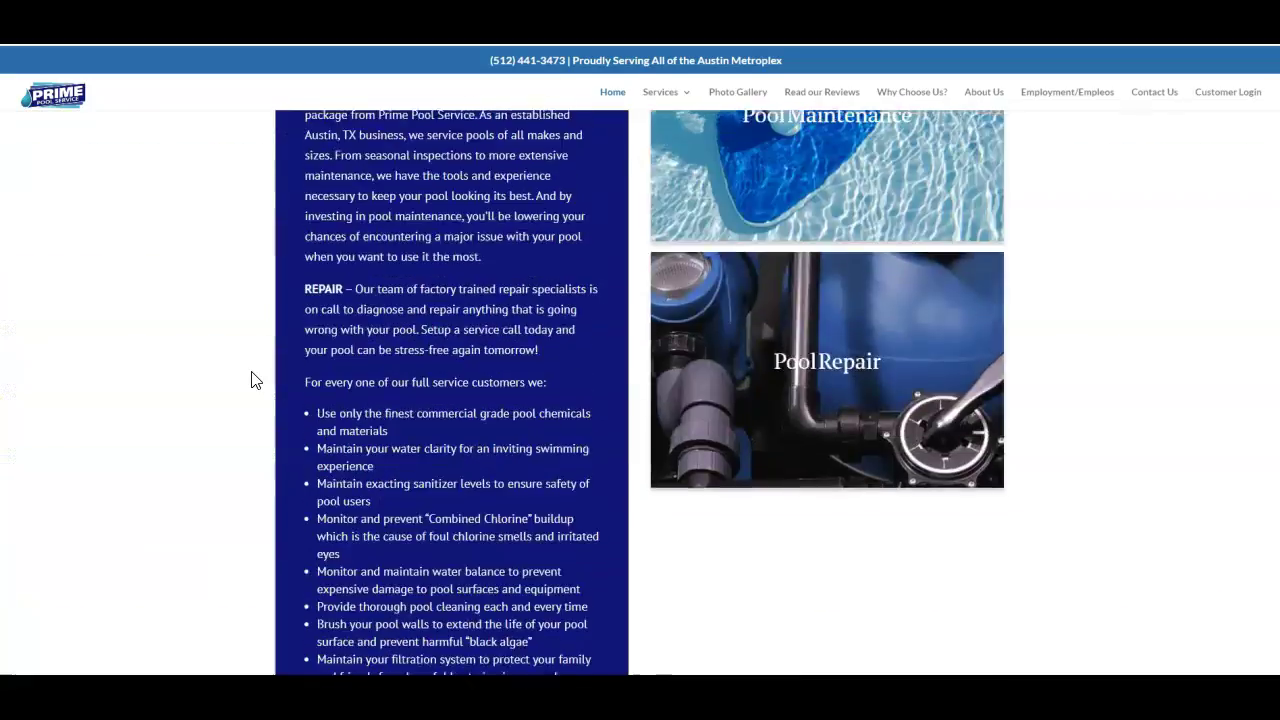
scroll(252, 372, "up", 8)
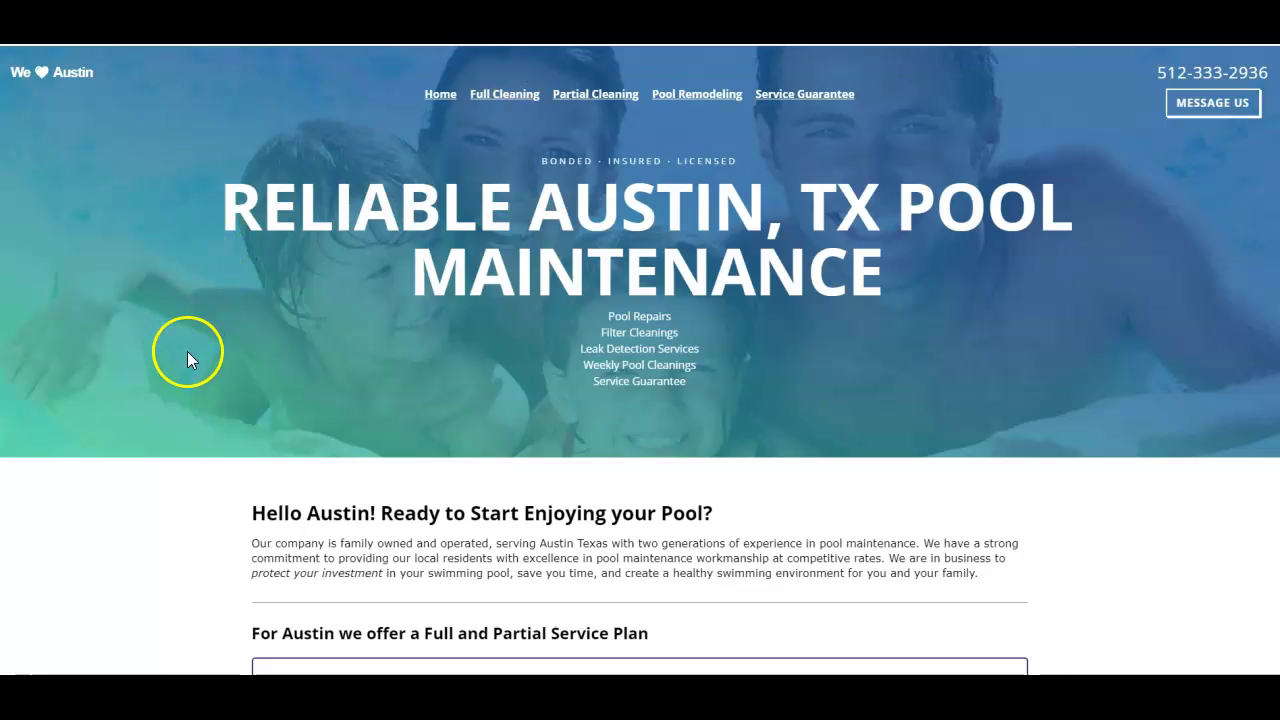
scroll(187, 360, "down", 10)
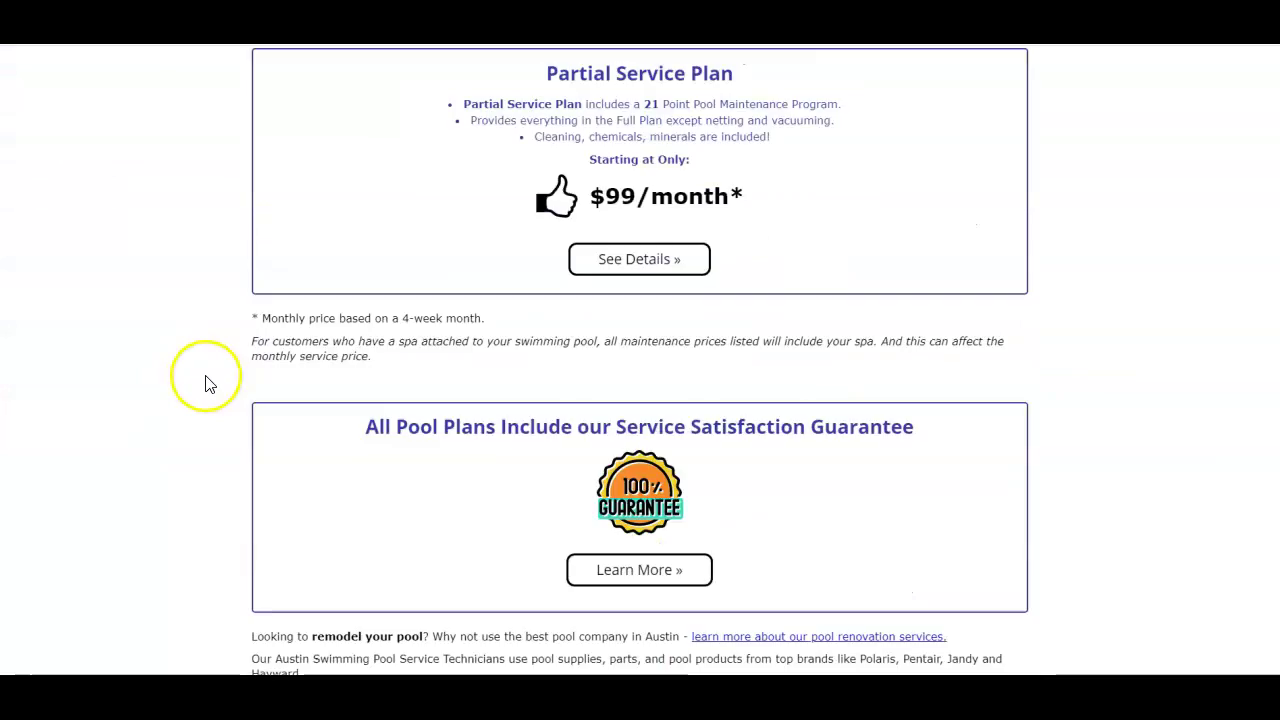
scroll(206, 380, "down", 12)
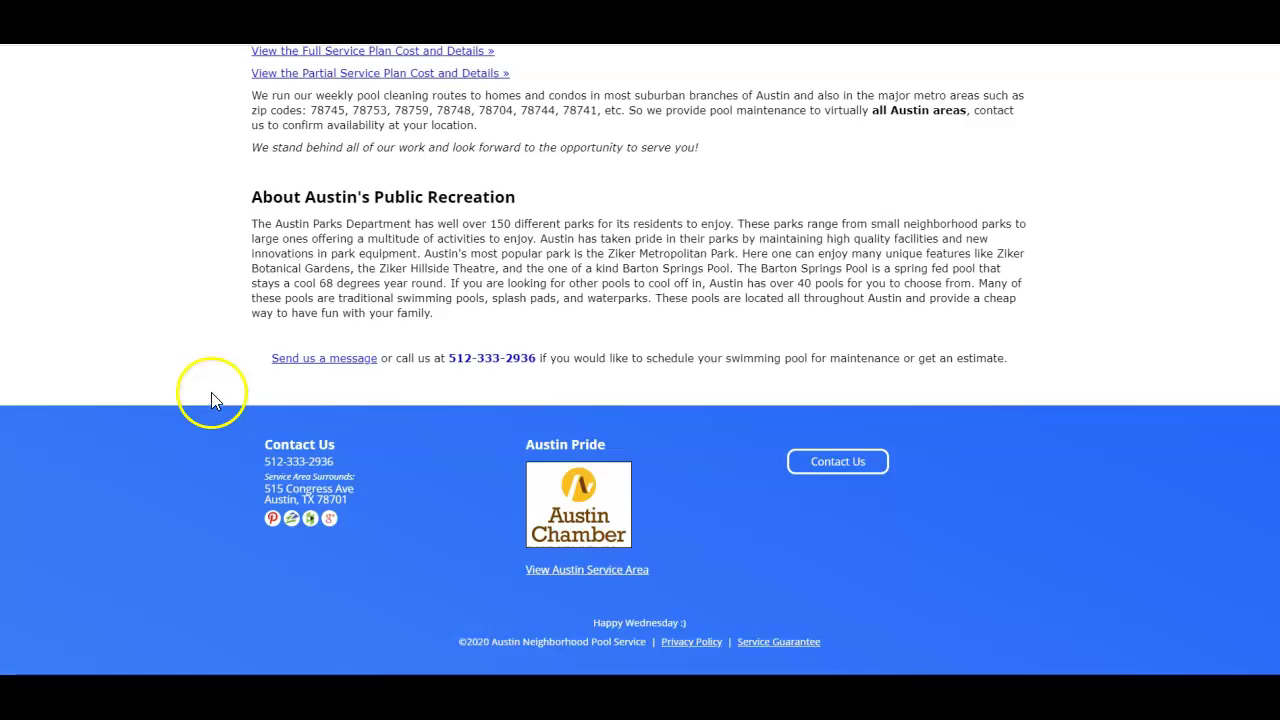
scroll(212, 385, "up", 10)
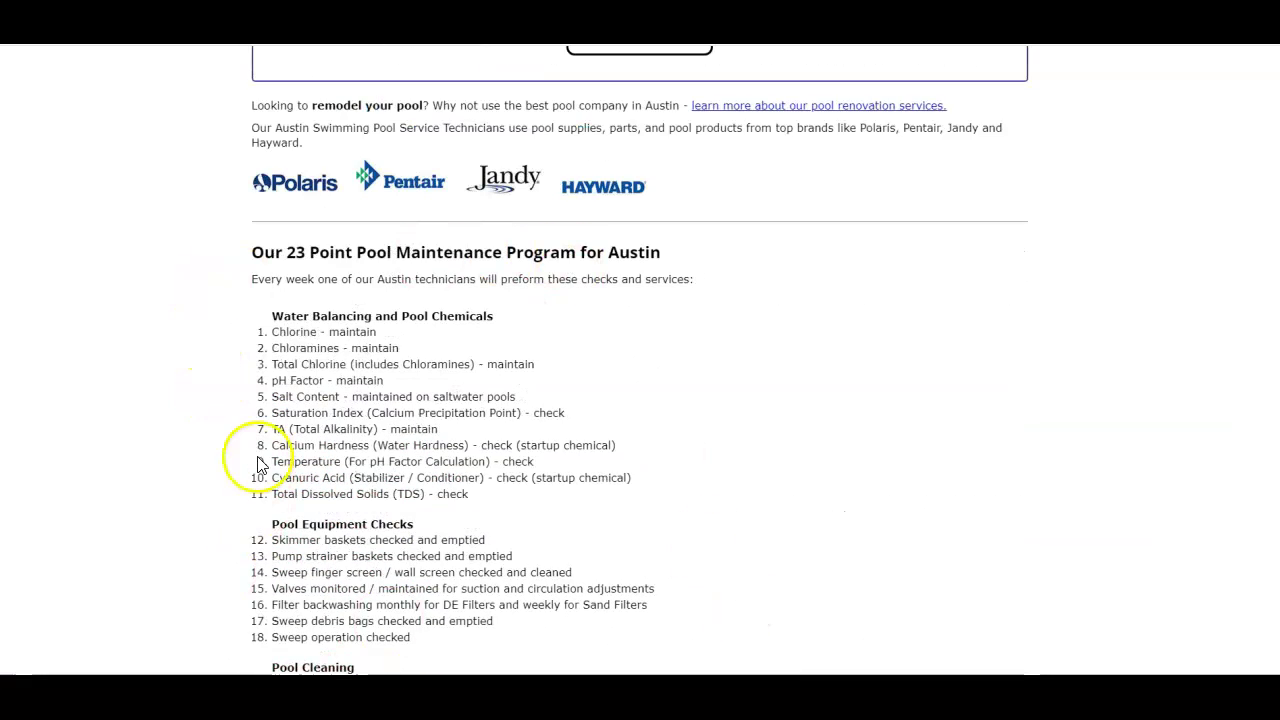
scroll(230, 441, "down", 2)
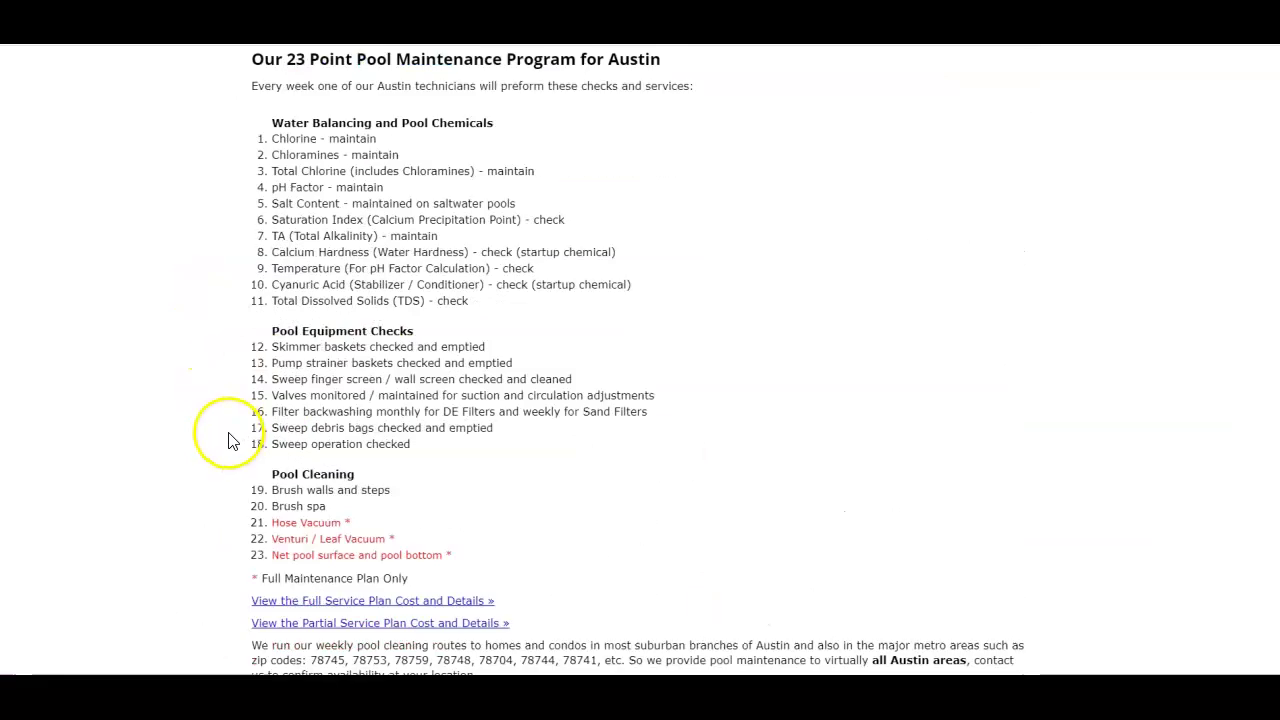
scroll(228, 438, "down", 5)
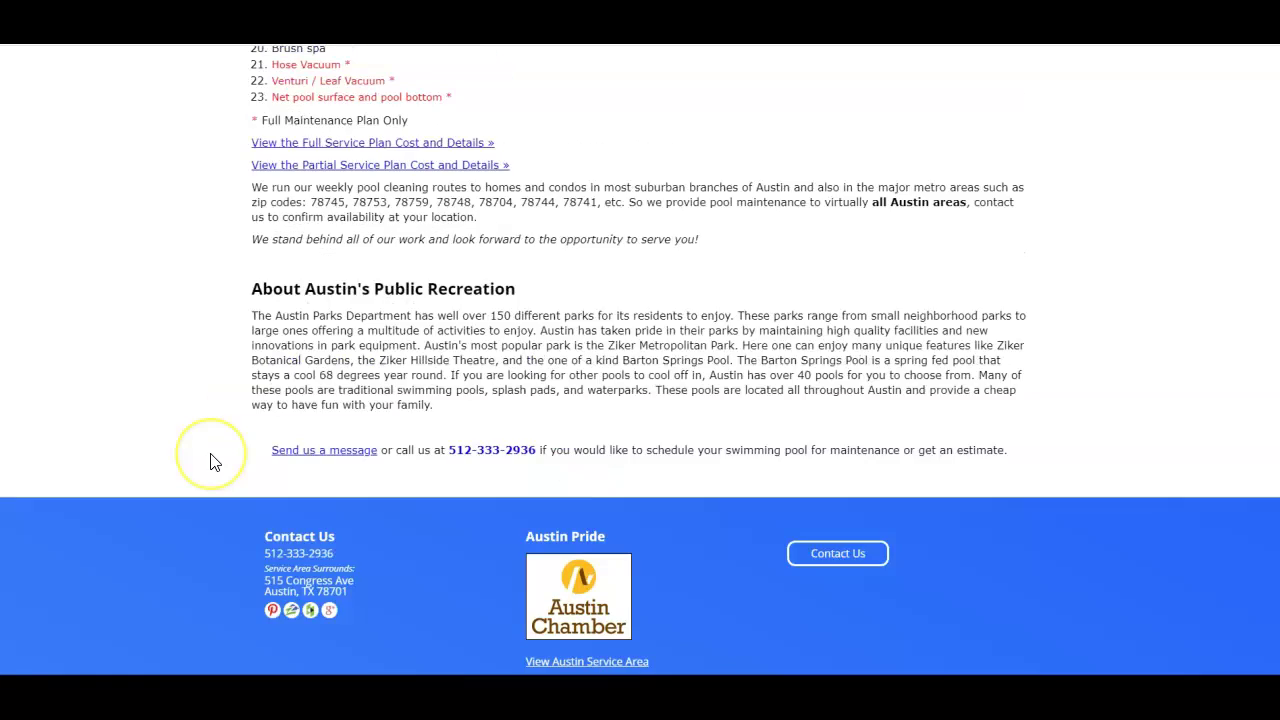
scroll(212, 460, "up", 20)
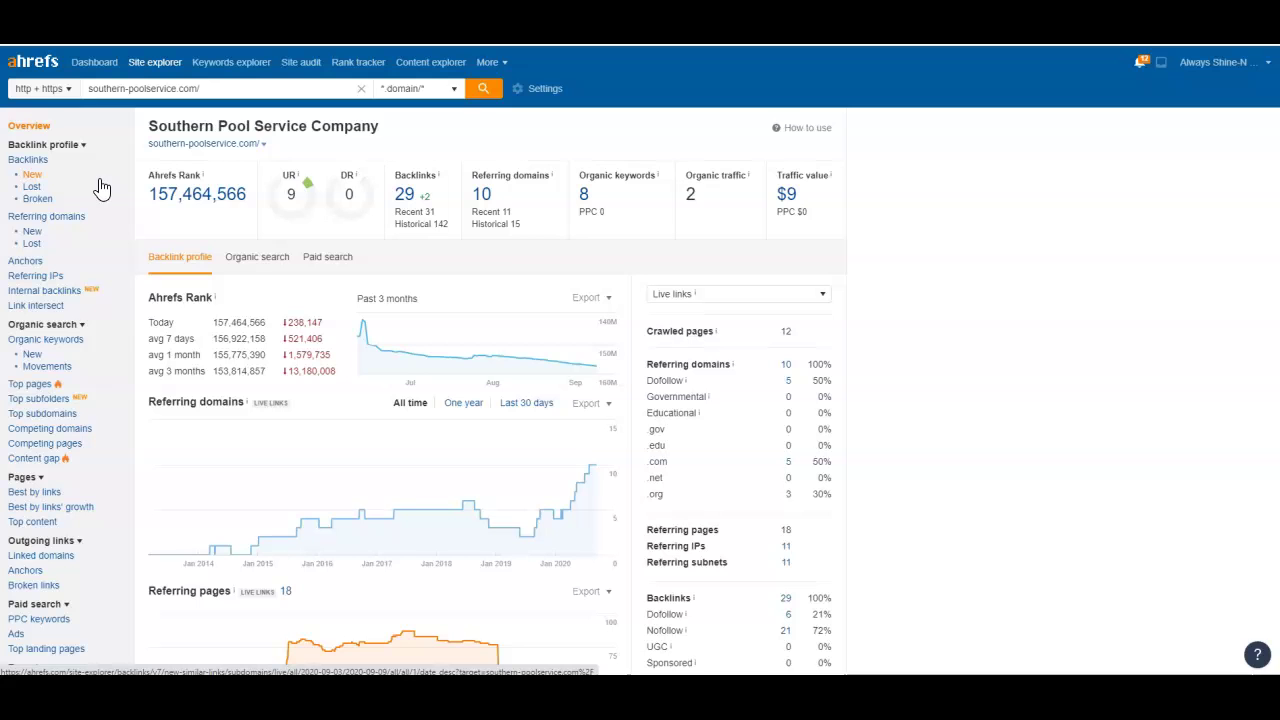
Review Southern Pool Service's seven organic keywords, then go back to its Ahrefs overview.
left_click(585, 200)
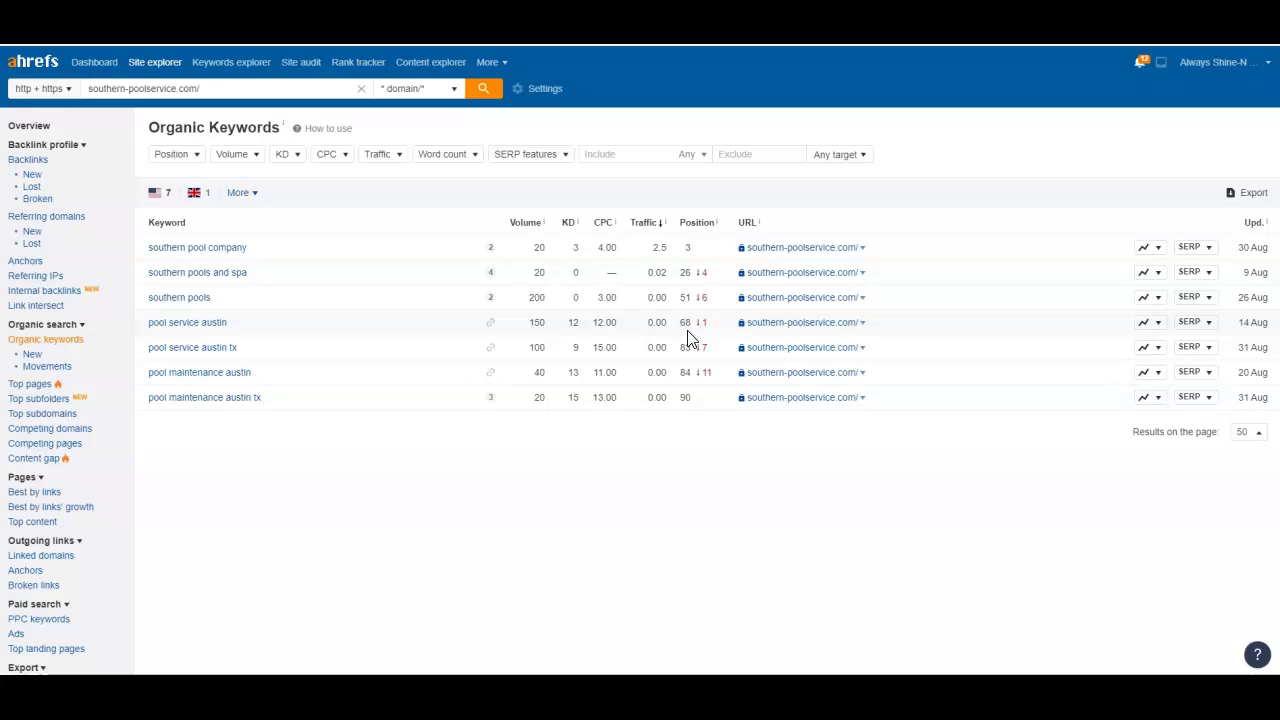
left_click(40, 126)
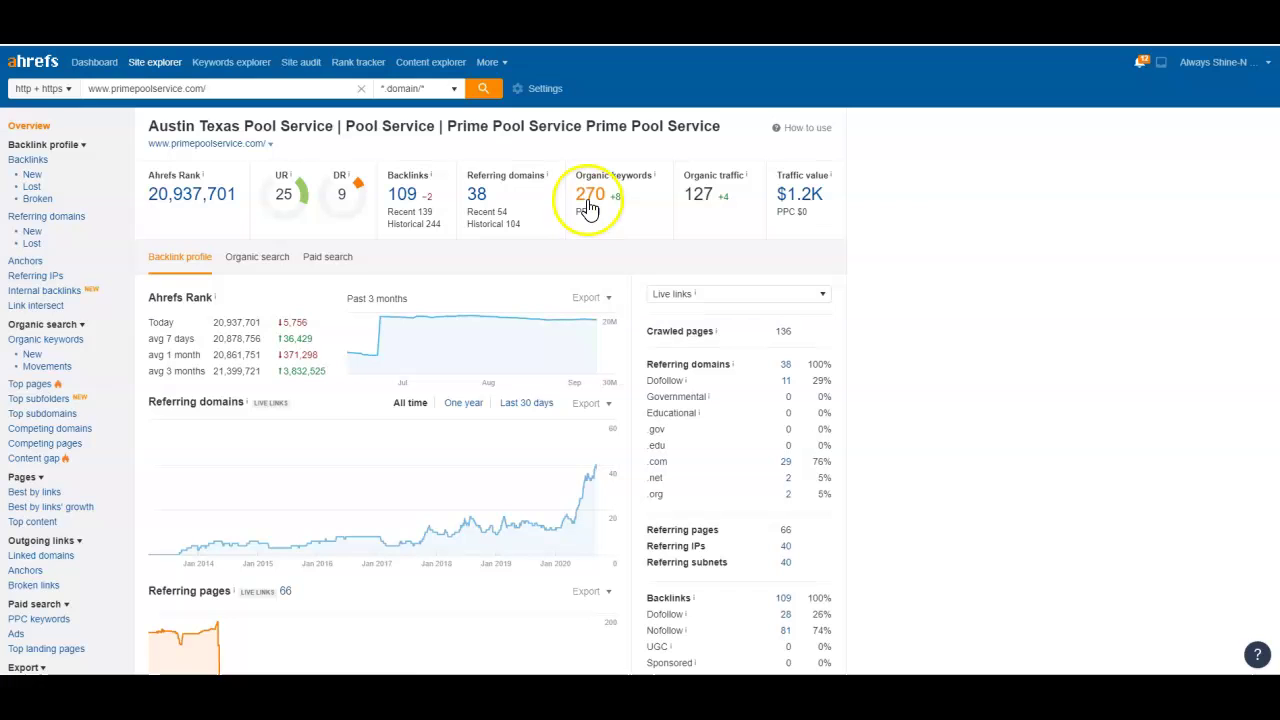
Review Prime Pool Service's 270 organic keywords, then go back to its Ahrefs overview.
left_click(590, 200)
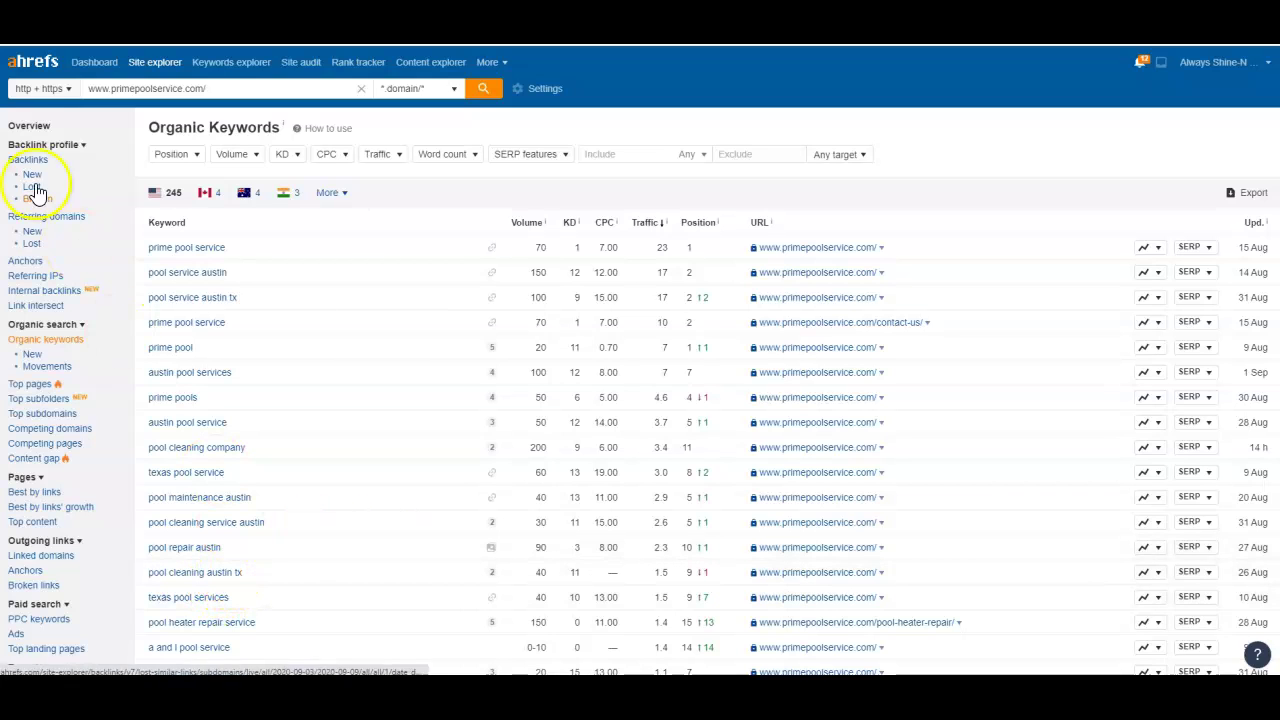
left_click(24, 133)
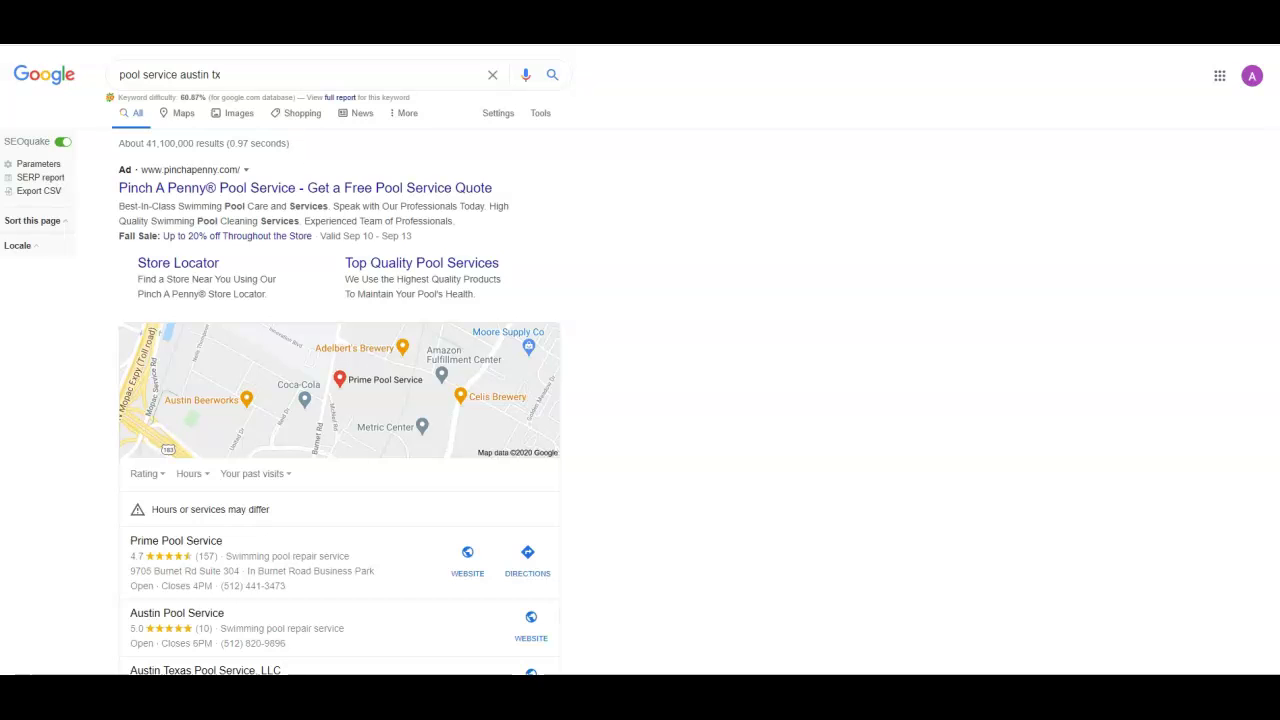
scroll(150, 310, "down", 2)
scroll(140, 305, "down", 1)
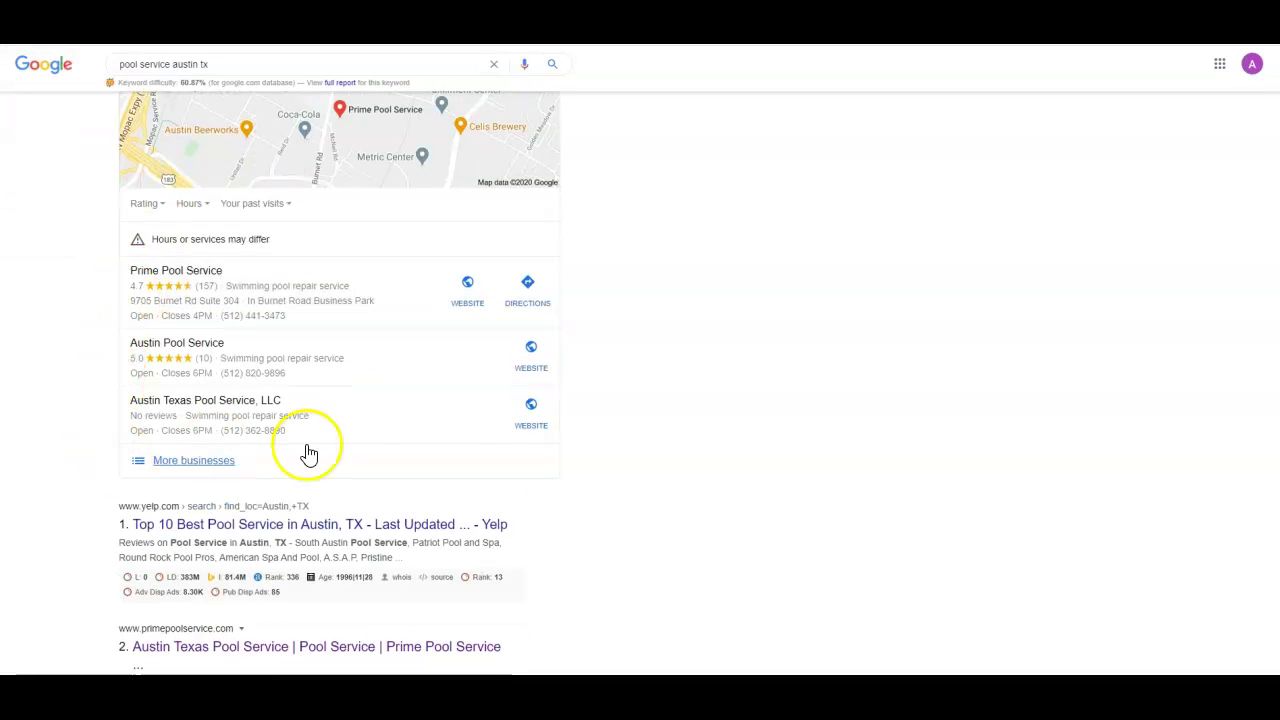
scroll(339, 302, "up", 1)
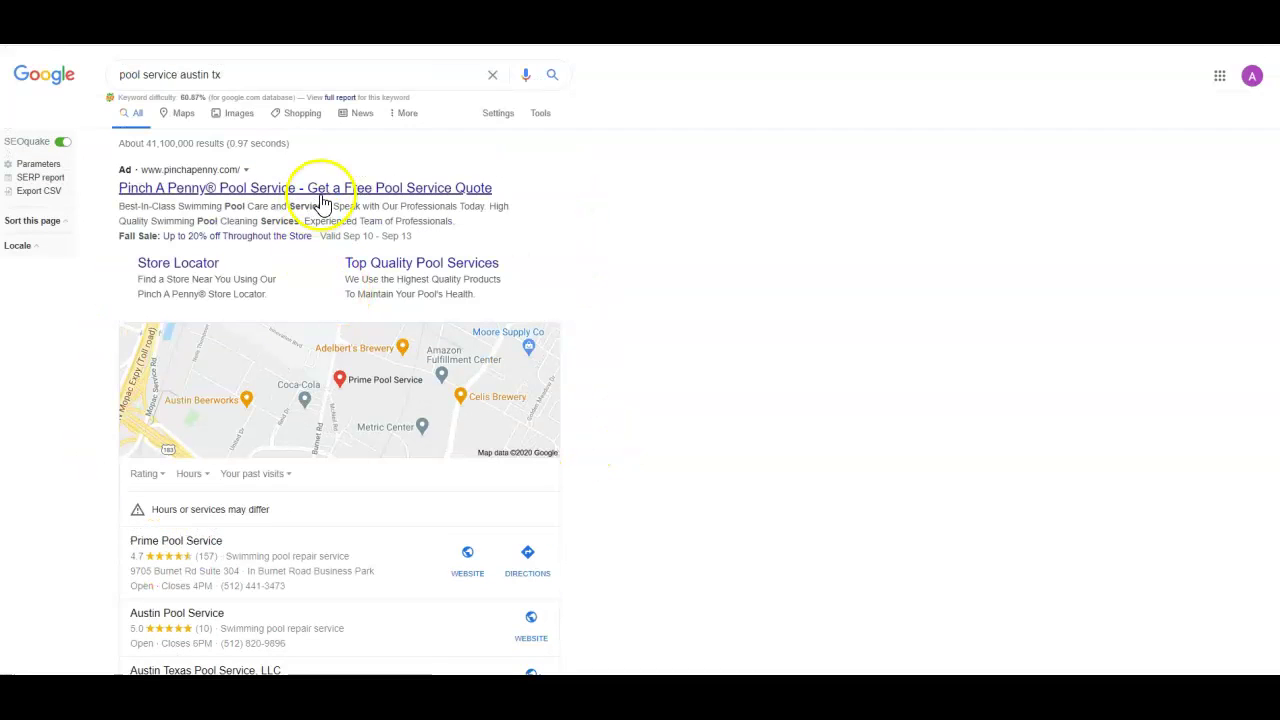
scroll(286, 257, "down", 2)
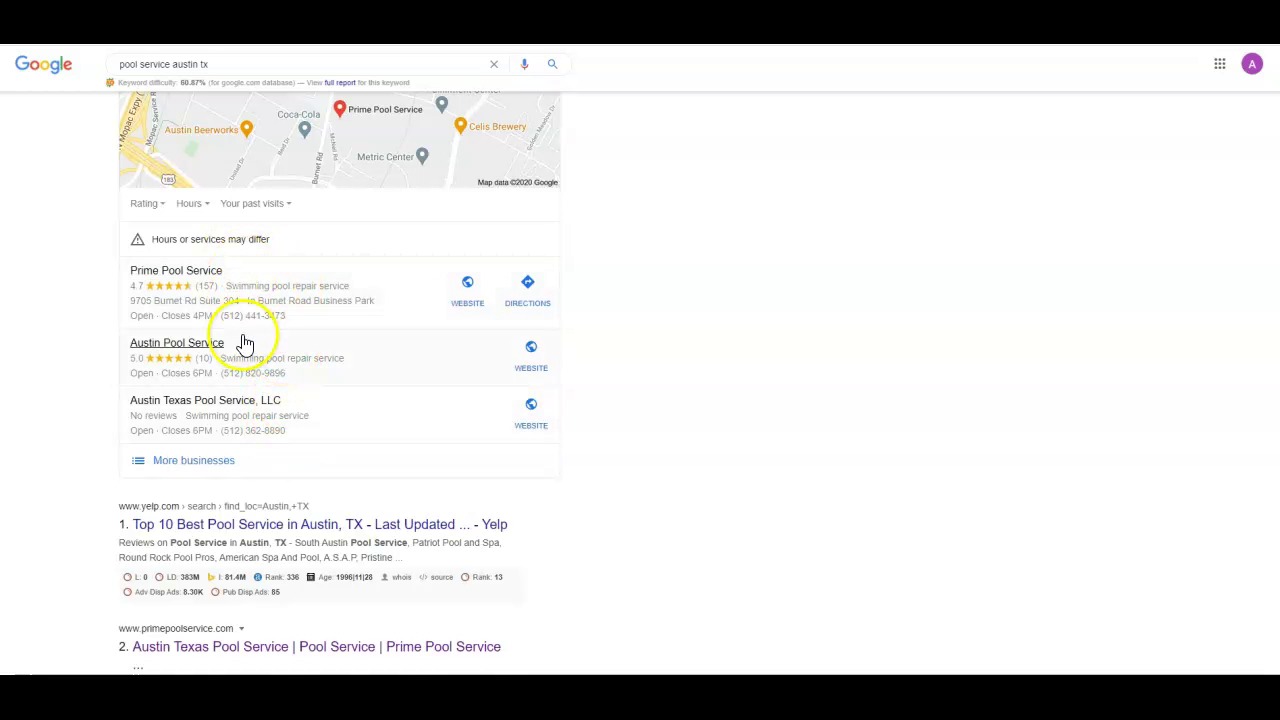
Scroll back to the top of the 'pool service austin tx' Google results.
scroll(245, 344, "up", 3)
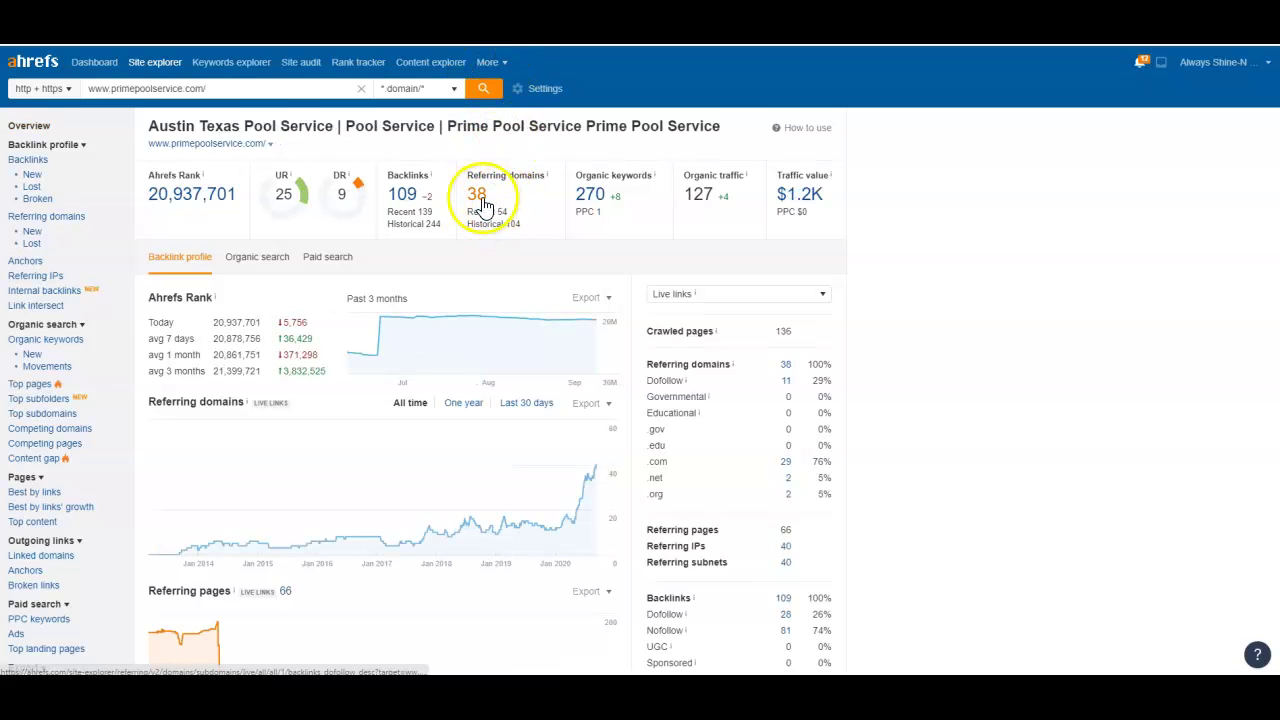
Browse Prime Pool Service's referring domains, then bring up Southern Pool & Spa's homepage.
left_click(479, 199)
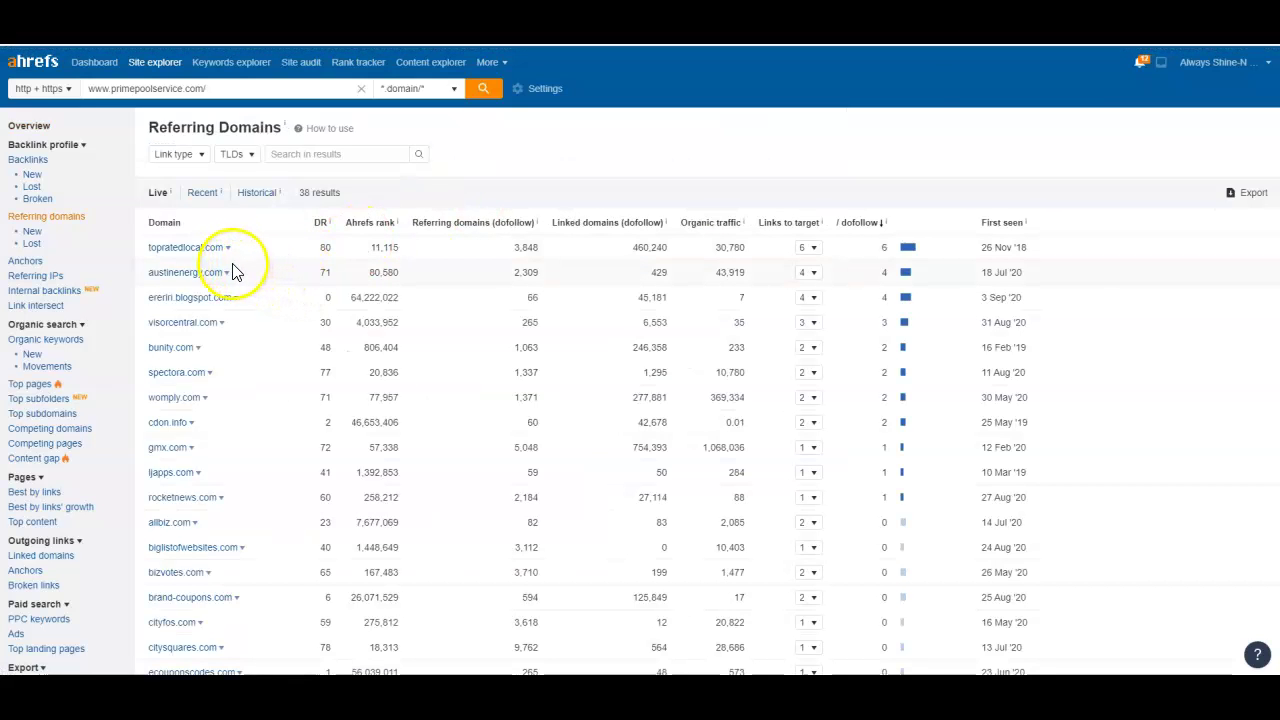
scroll(220, 288, "down", 1)
scroll(222, 288, "down", 4)
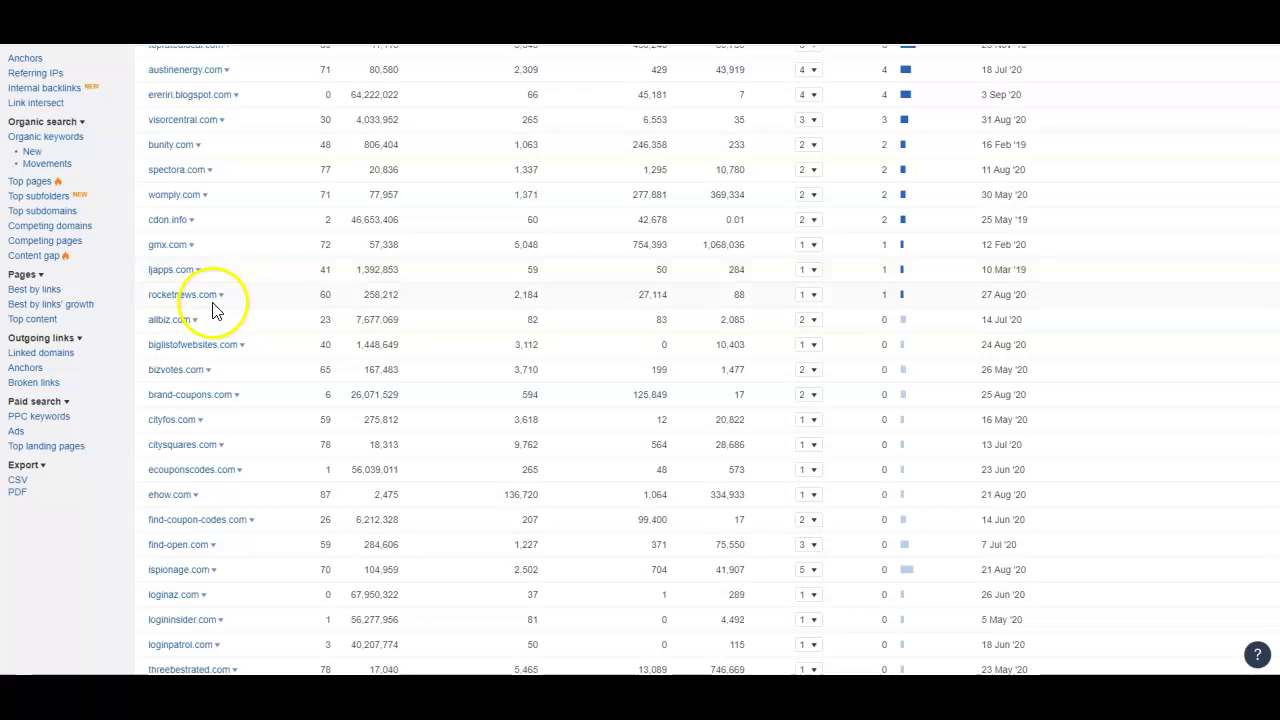
scroll(214, 312, "down", 1)
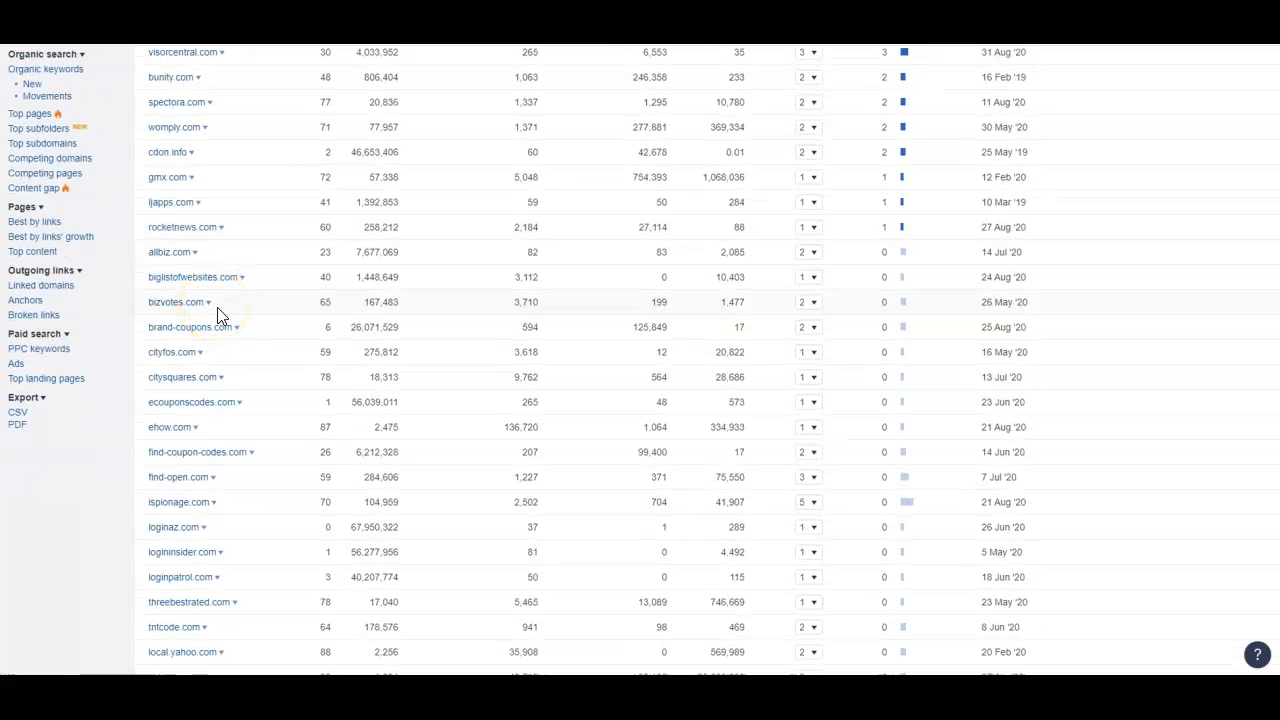
scroll(217, 312, "down", 1)
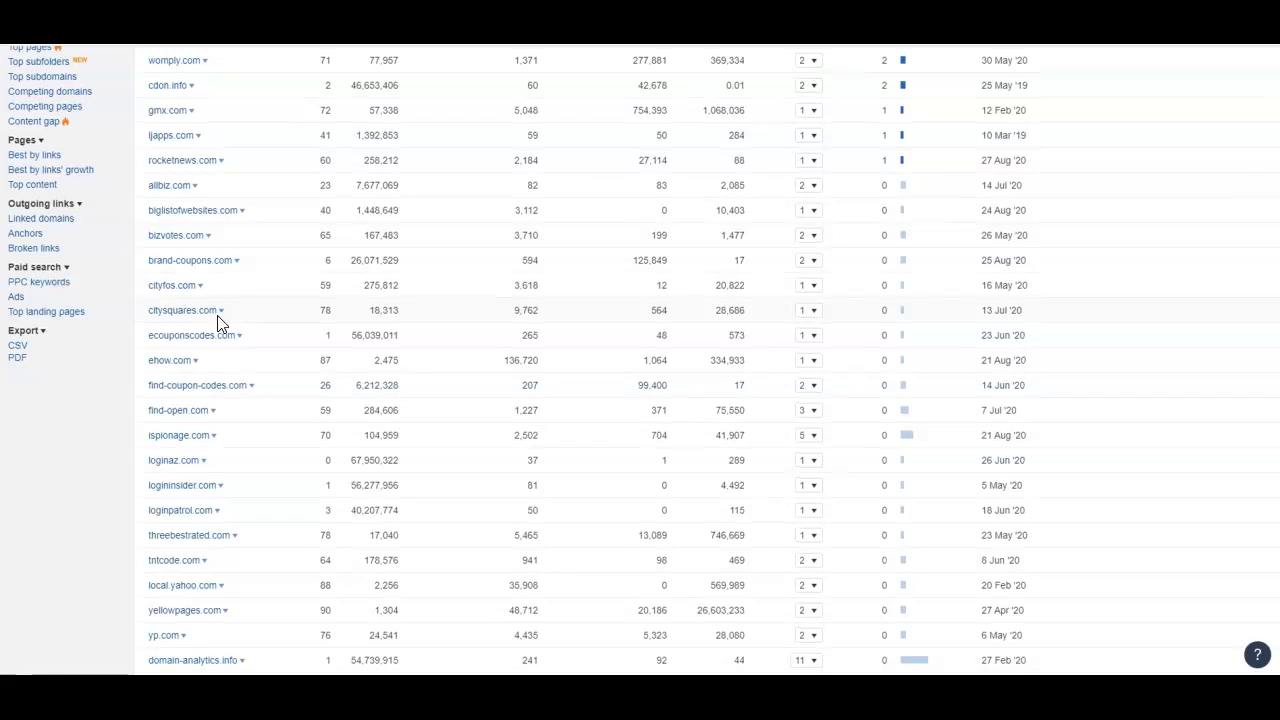
scroll(217, 322, "up", 5)
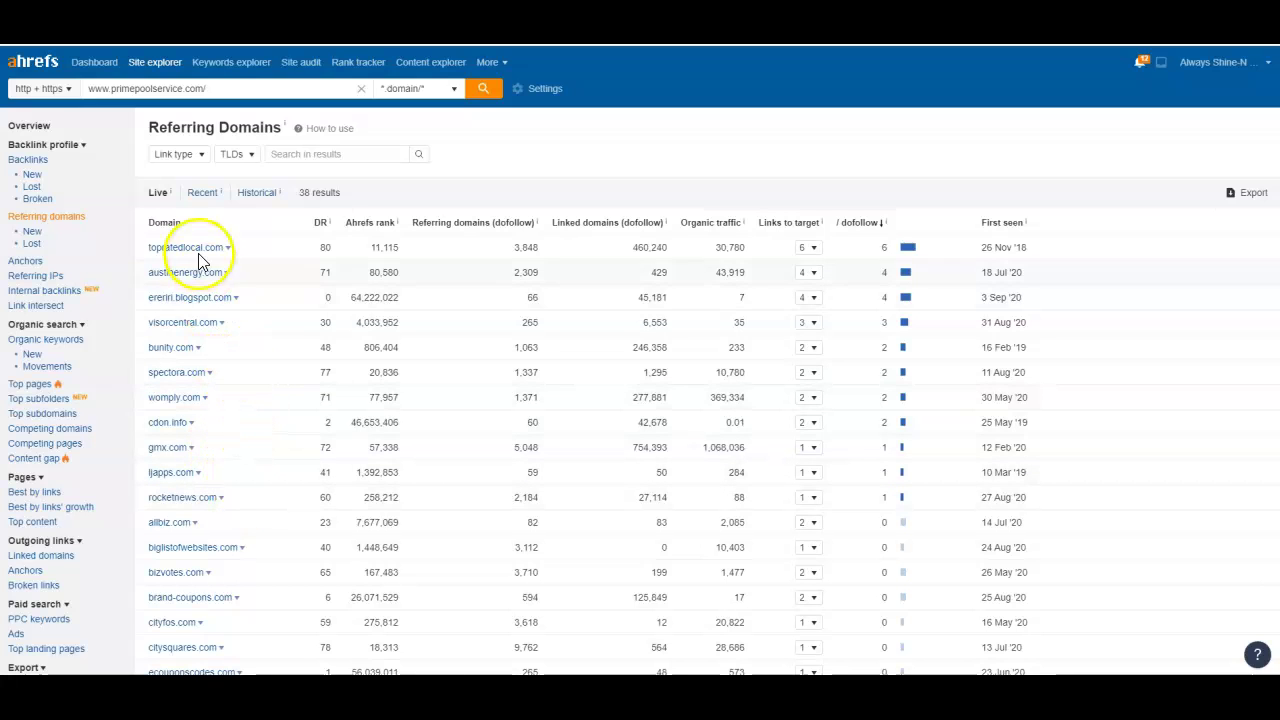
left_click(32, 127)
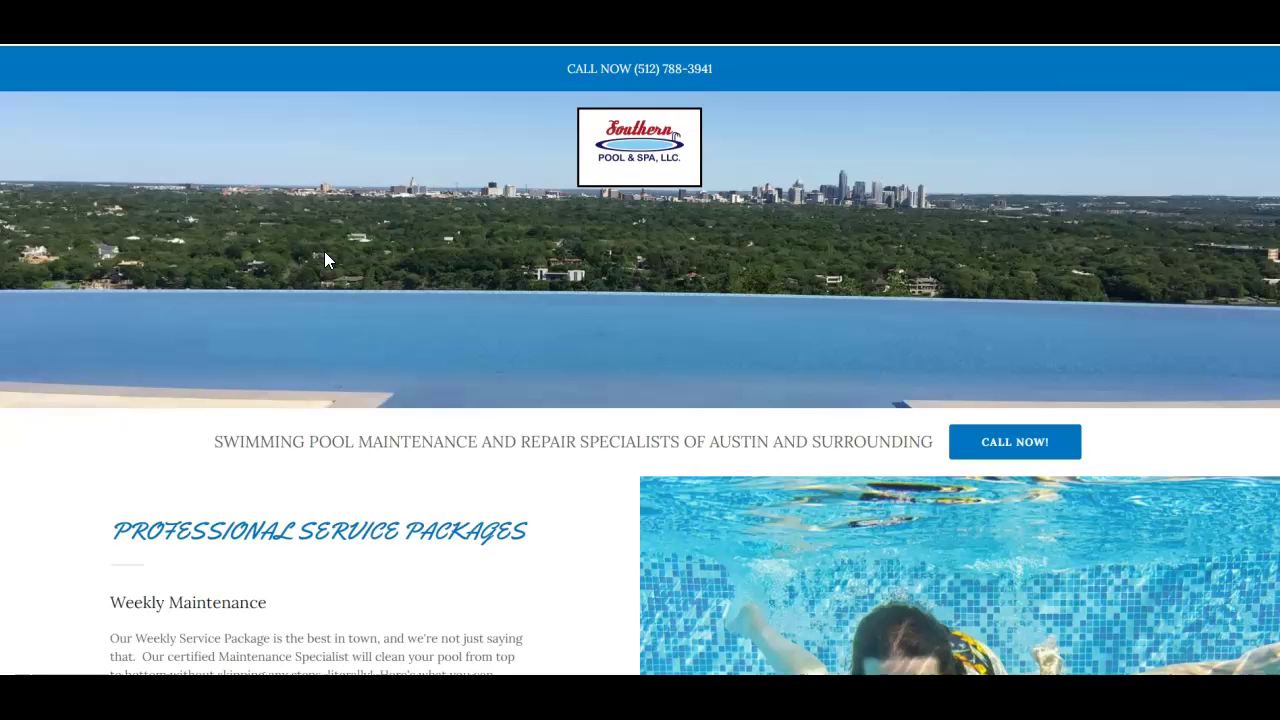
left_click(337, 223)
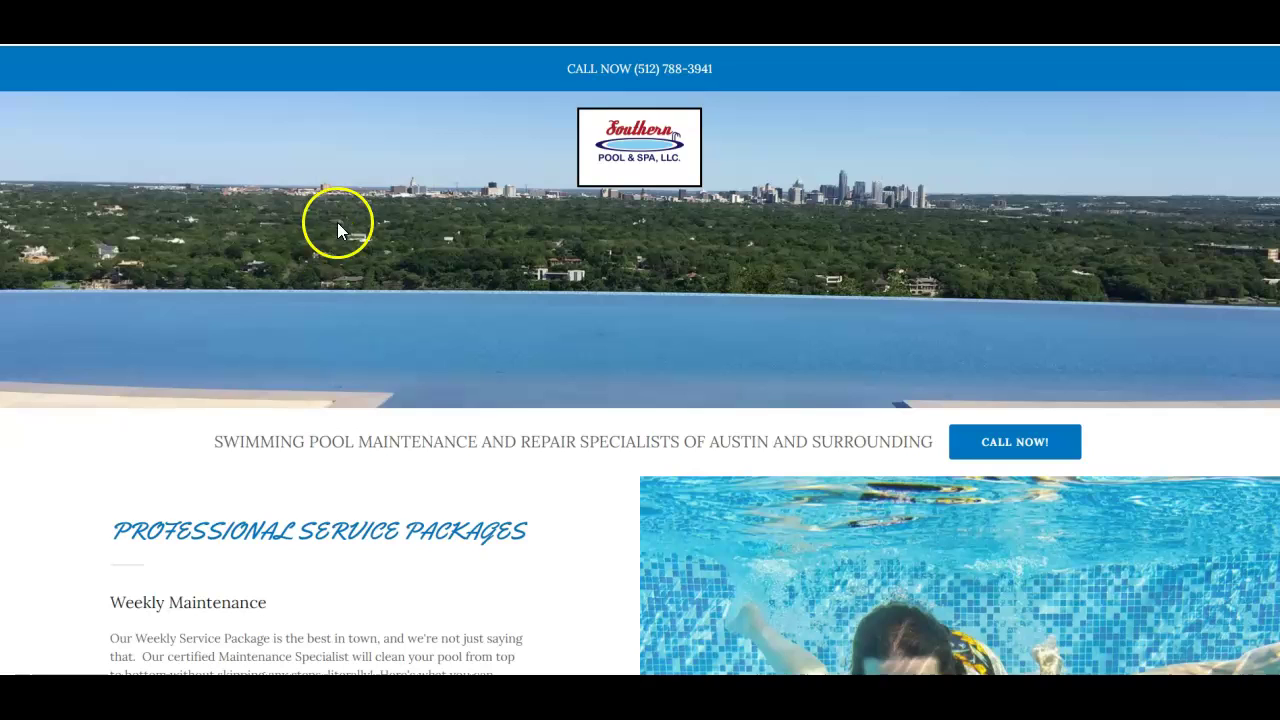